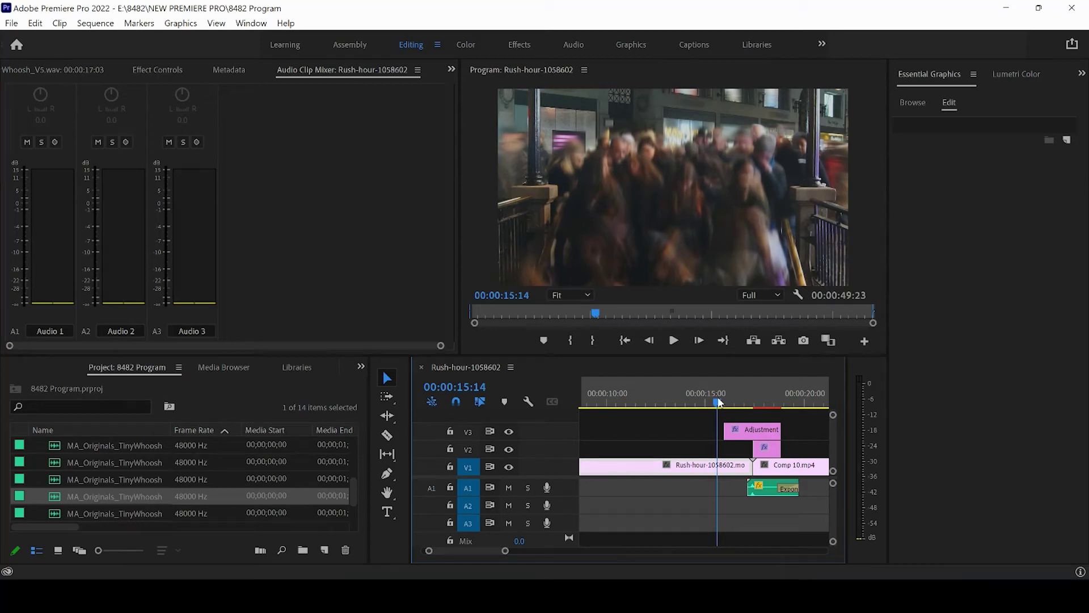
- Play back and scrub the zoom transition around 17 seconds on the timeline
mouse_move(506, 551)
left_mouse_down()
mouse_move(517, 552)
mouse_move(500, 556)
left_mouse_up()
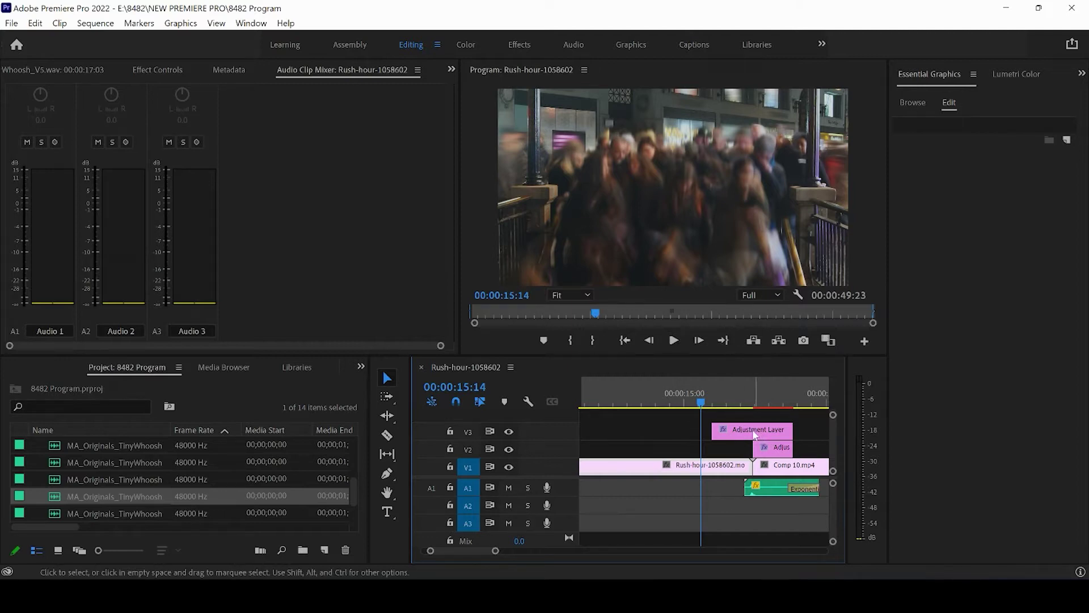
left_click(673, 341)
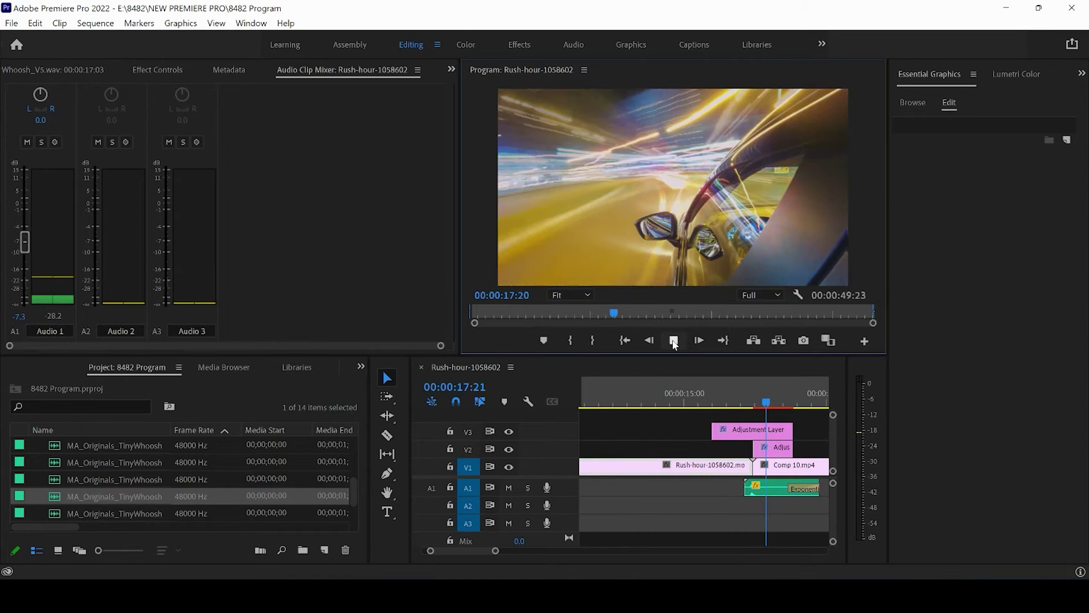
left_click(674, 341)
left_click_drag(743, 397, 770, 404)
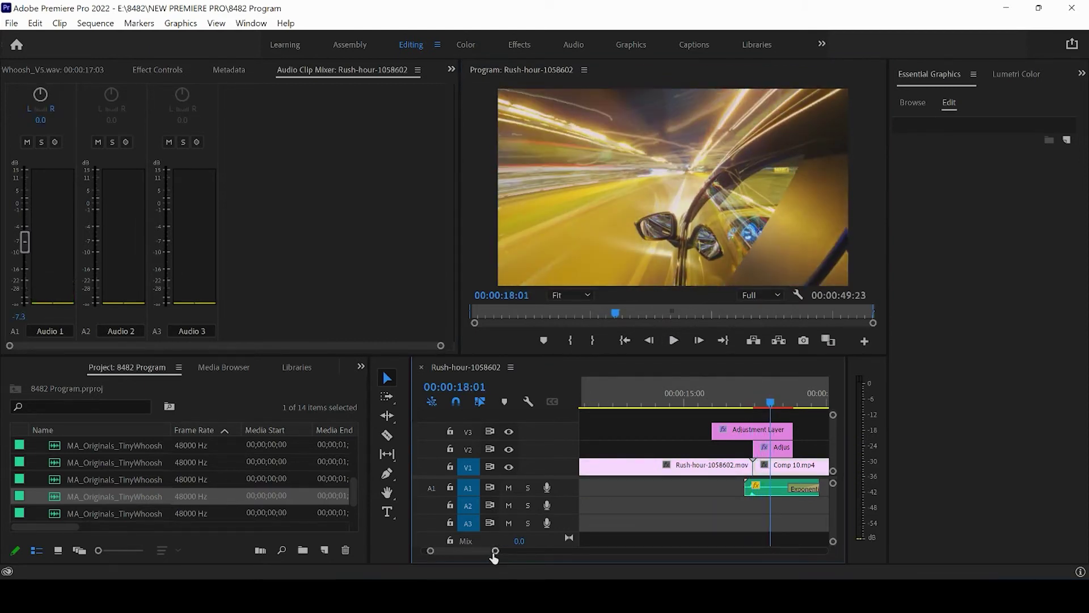
mouse_move(493, 558)
left_mouse_down()
mouse_move(484, 558)
mouse_move(493, 554)
left_mouse_up()
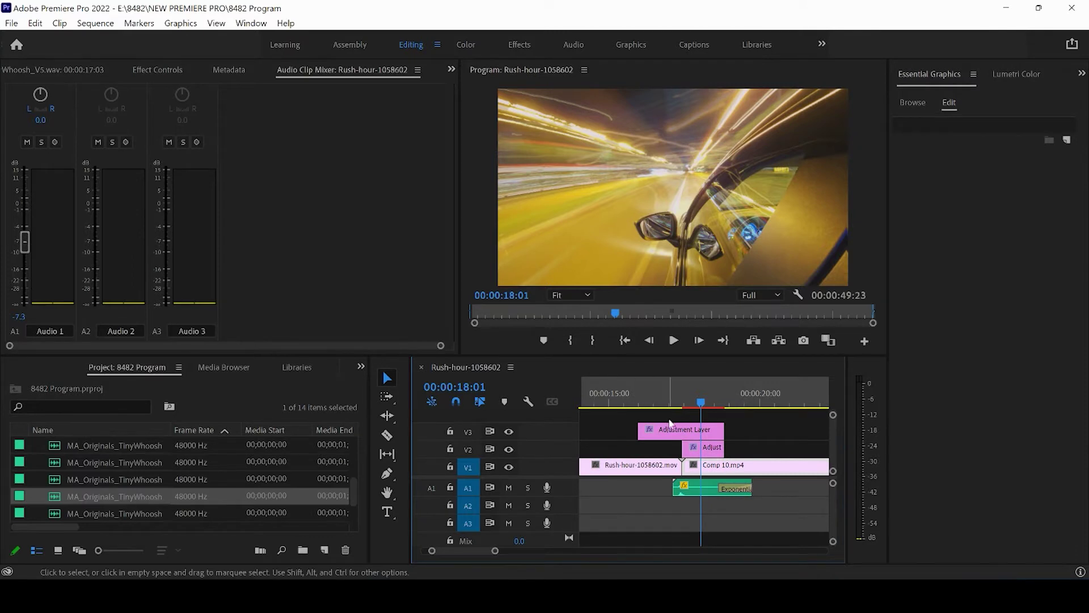
mouse_move(662, 396)
left_mouse_down()
mouse_move(704, 399)
mouse_move(674, 402)
left_mouse_up()
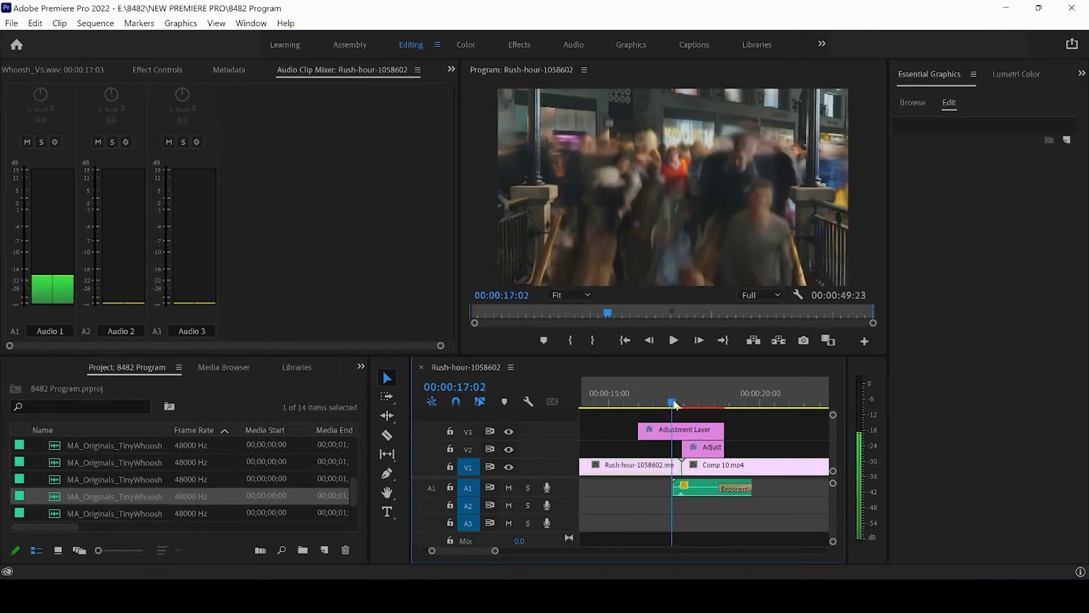
left_click(674, 339)
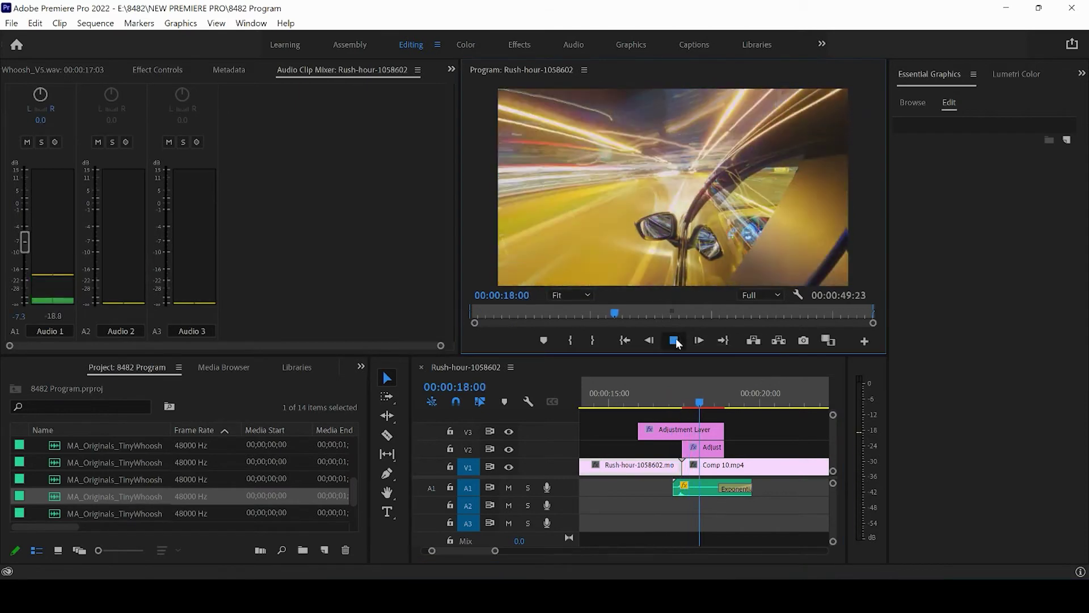
left_click(675, 340)
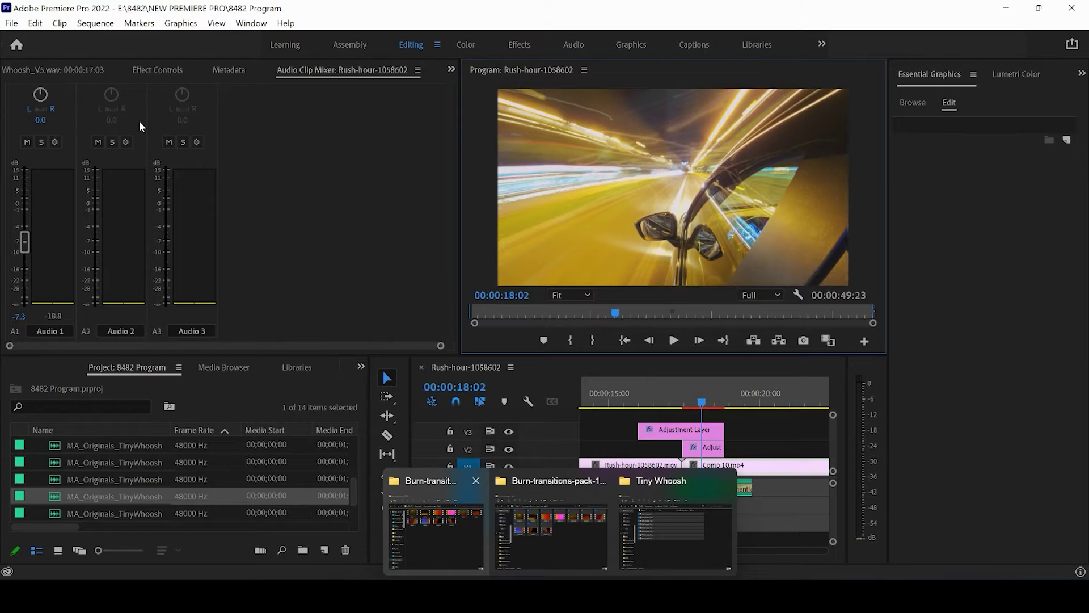
- Drag the ten Burn-transitions-pack videos into the Project panel and open Video 3.mov
mouse_move(558, 592)
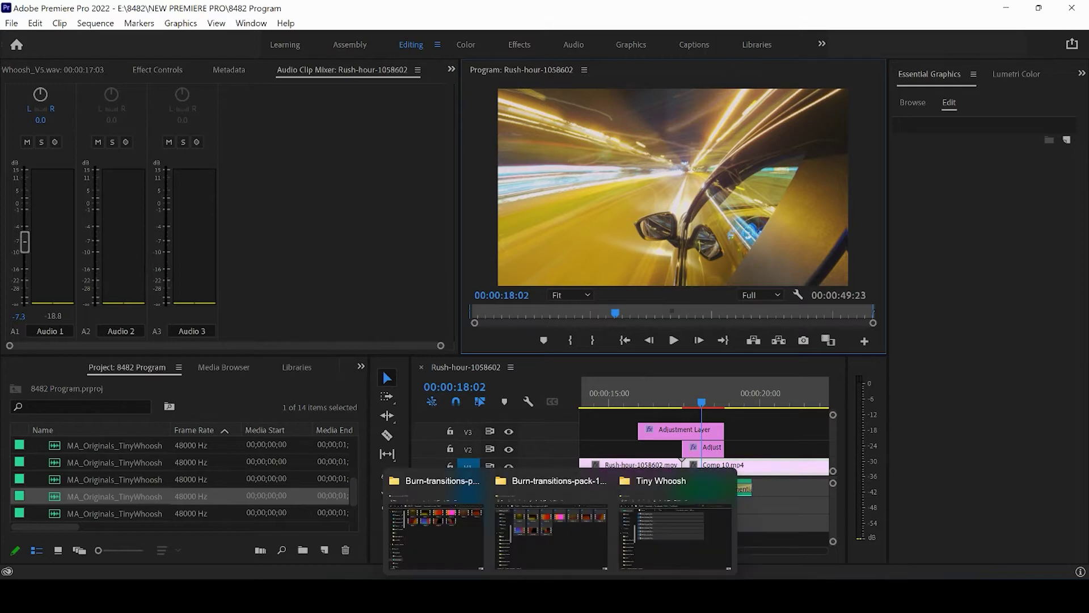
left_click(553, 549)
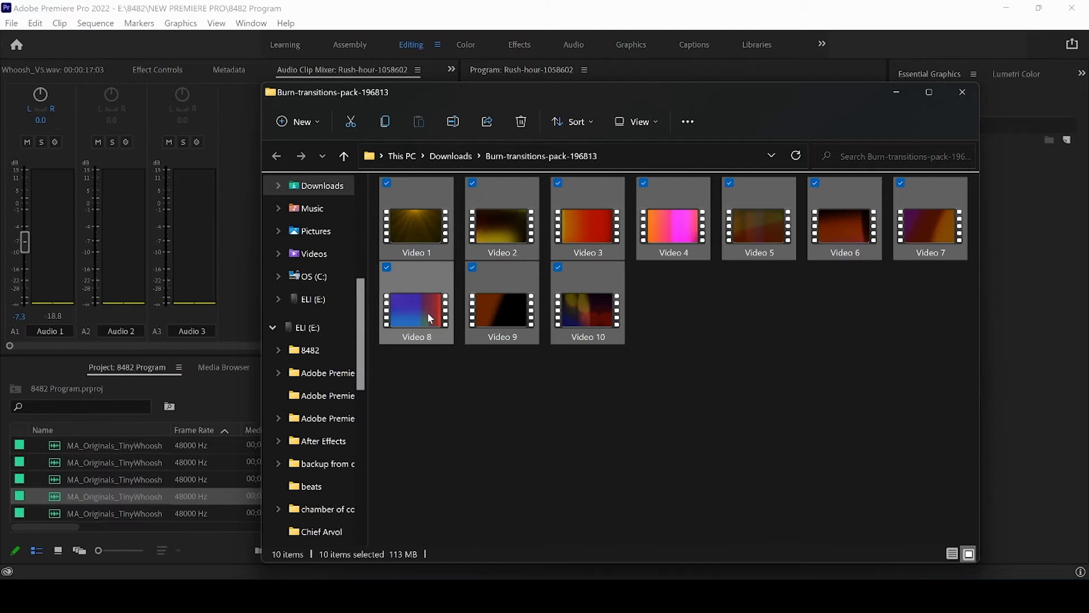
left_click_drag(428, 312, 163, 465)
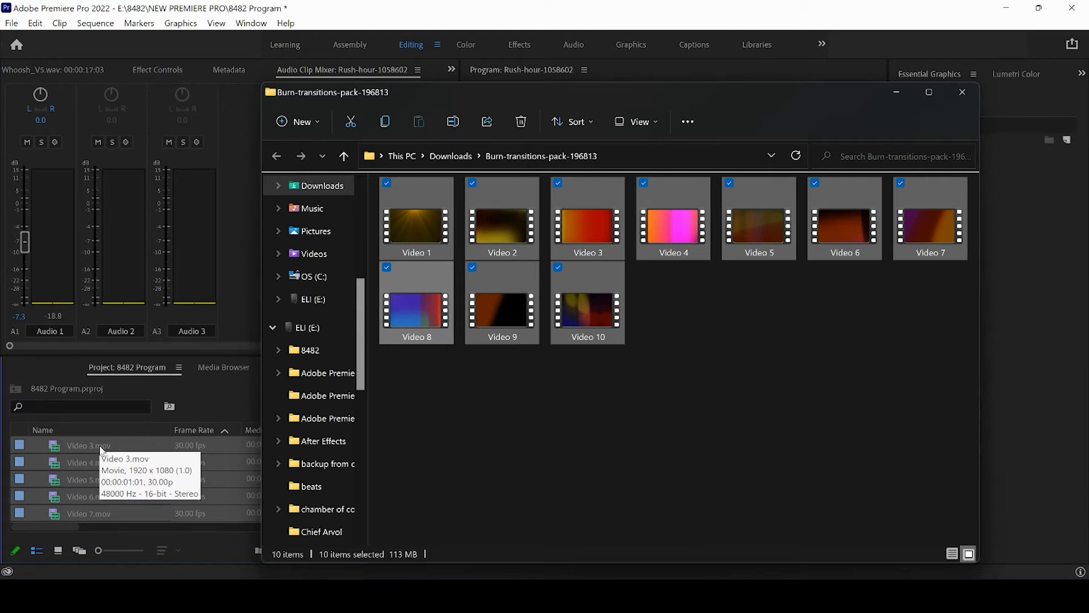
double_click(101, 446)
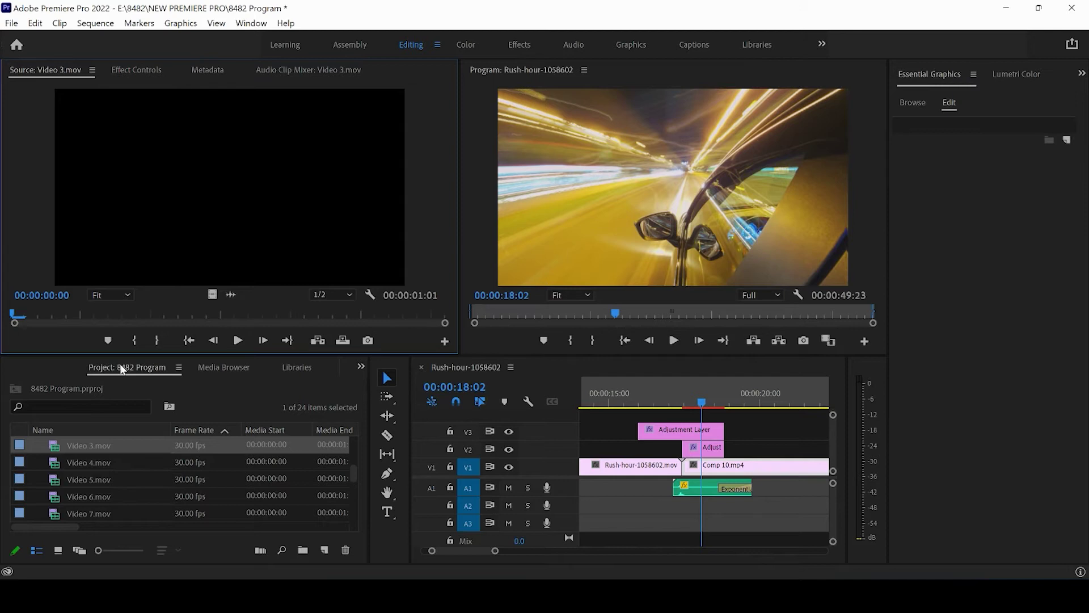
- Mark Video 3.mov with an in point at 00:00:00:05 and an out point 21 frames later
left_click_drag(16, 313, 91, 322)
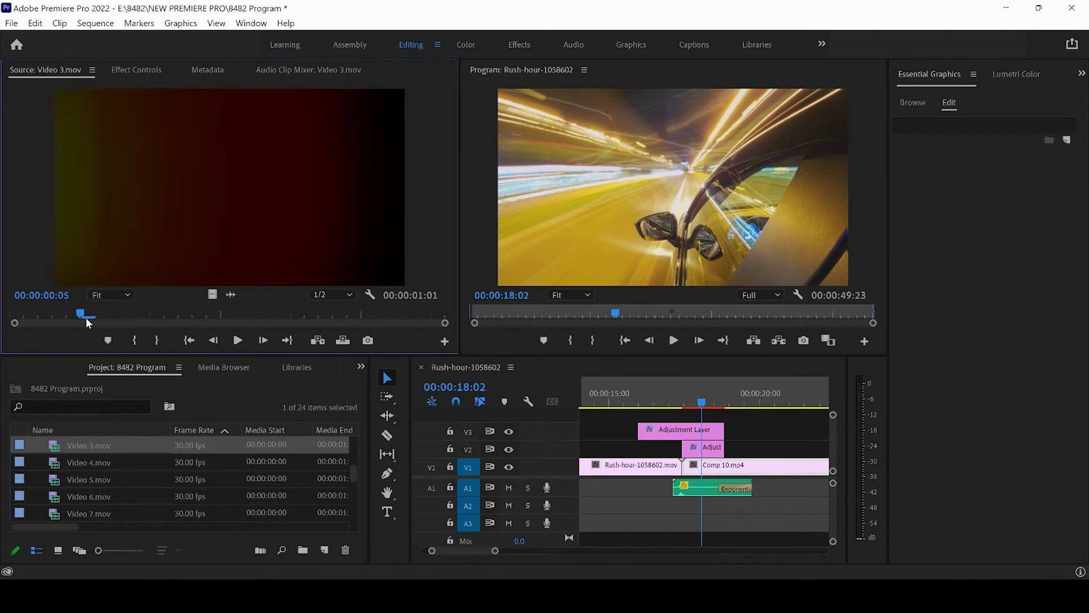
key("i")
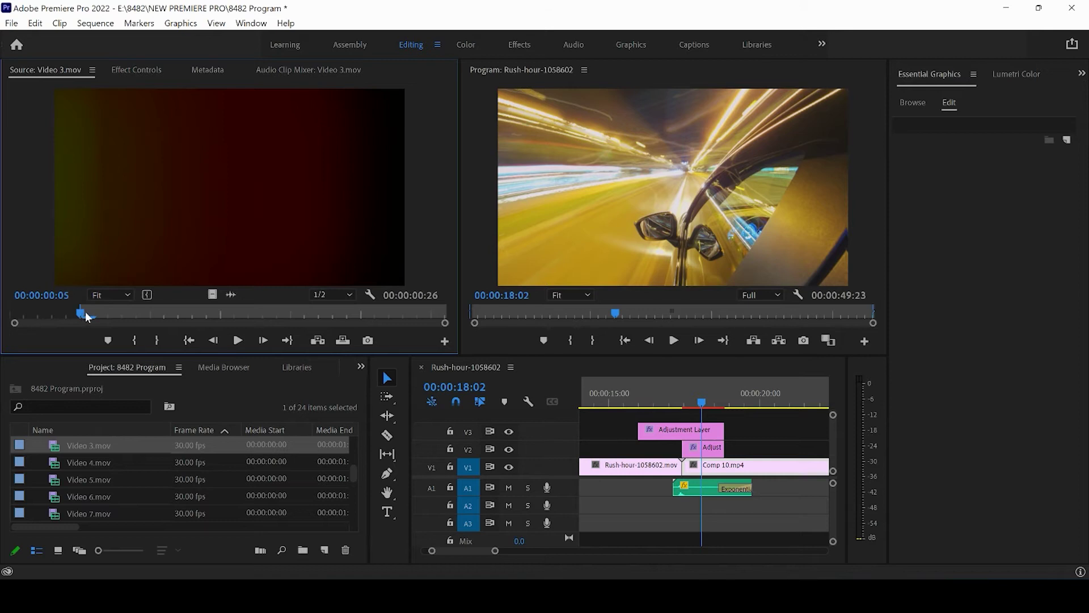
left_click_drag(82, 316, 358, 316)
key("o")
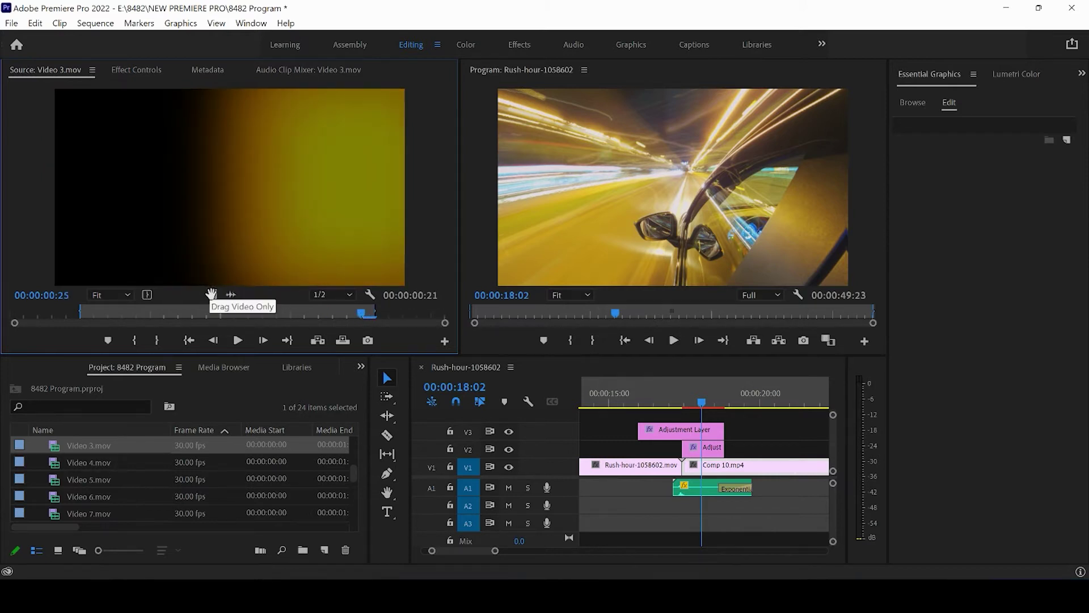
- Drop the marked flare above V3 onto a new V4, spanning 00:00:17:03 to 00:00:17:18
left_click_drag(618, 383, 684, 409)
left_click(686, 400)
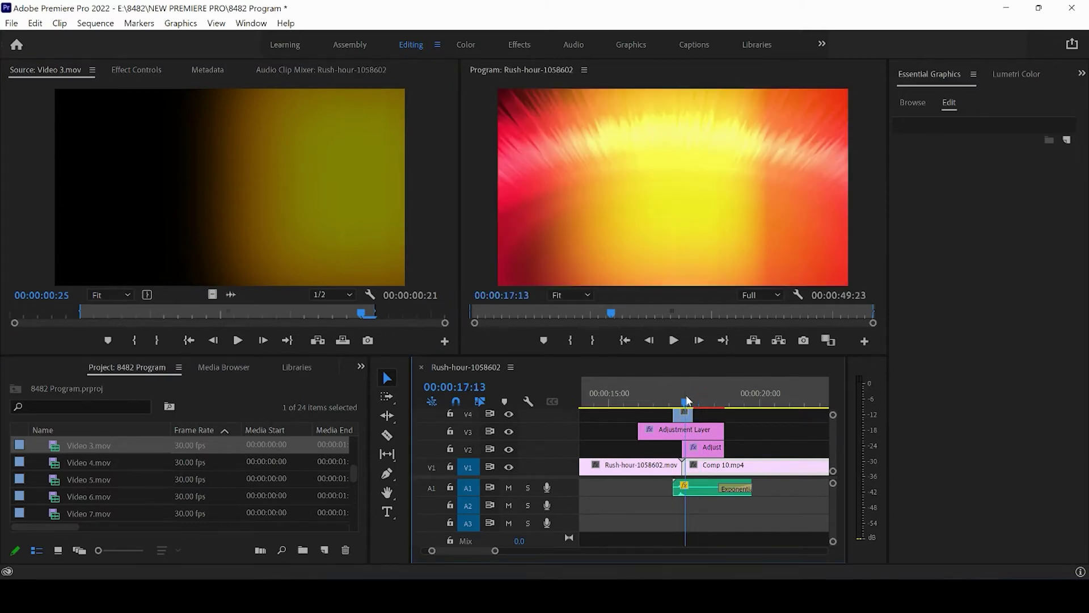
left_click(684, 397)
left_click_drag(495, 558, 464, 553)
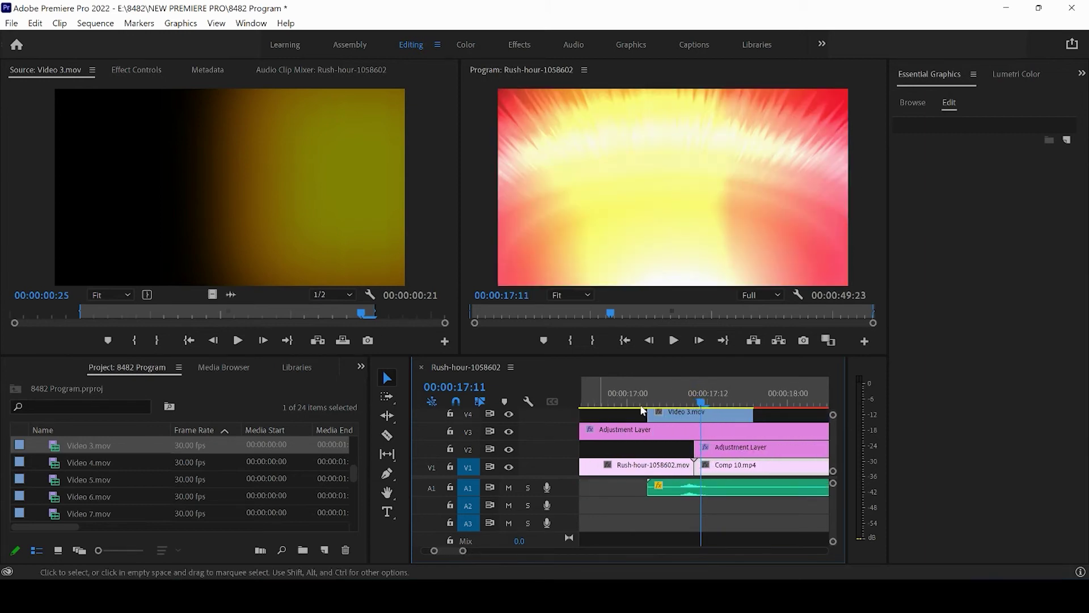
left_click(668, 392)
left_click_drag(669, 393, 688, 393)
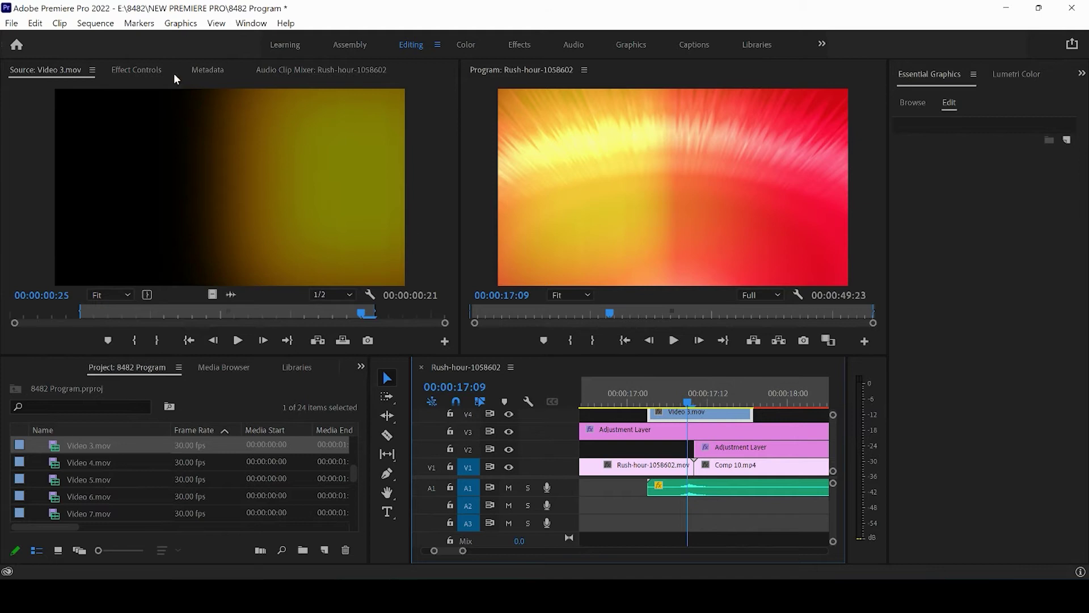
- Set the flare's Opacity blend mode to Screen in Effect Controls and scrub to check it
left_click(134, 70)
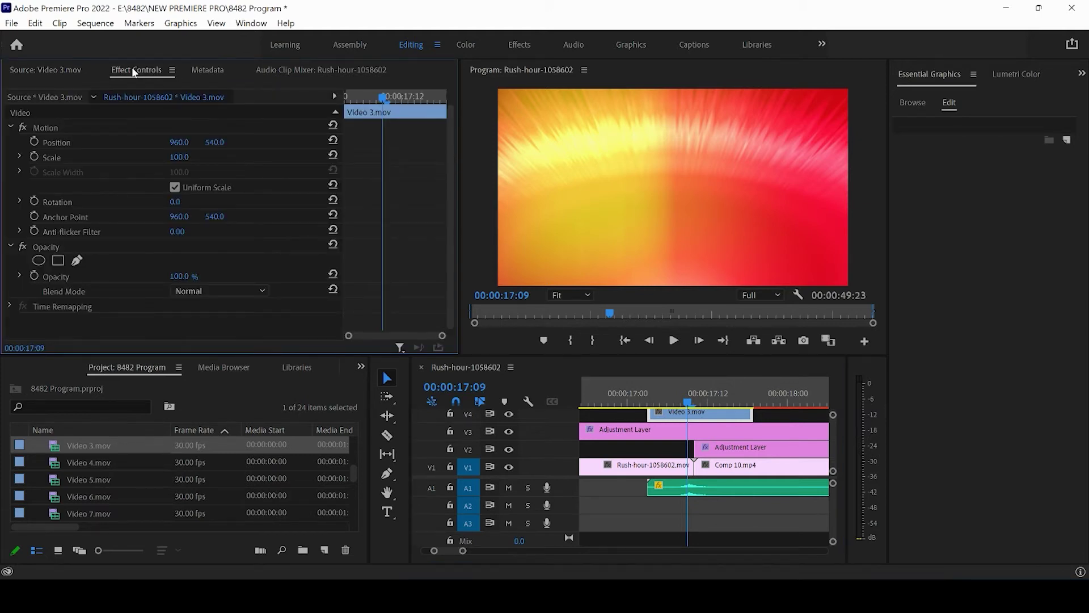
left_click(214, 291)
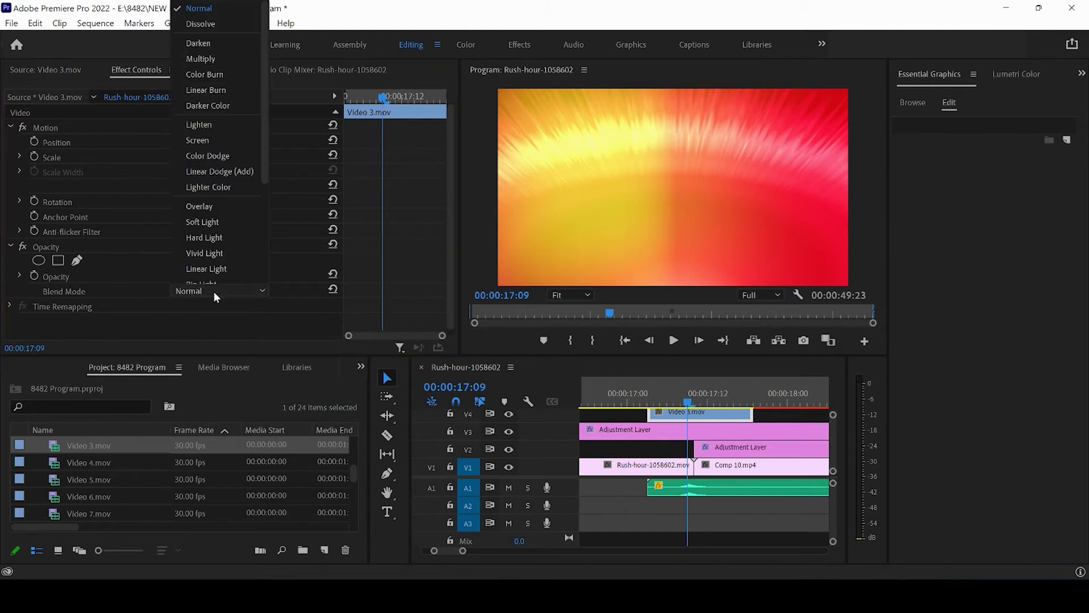
left_click(200, 144)
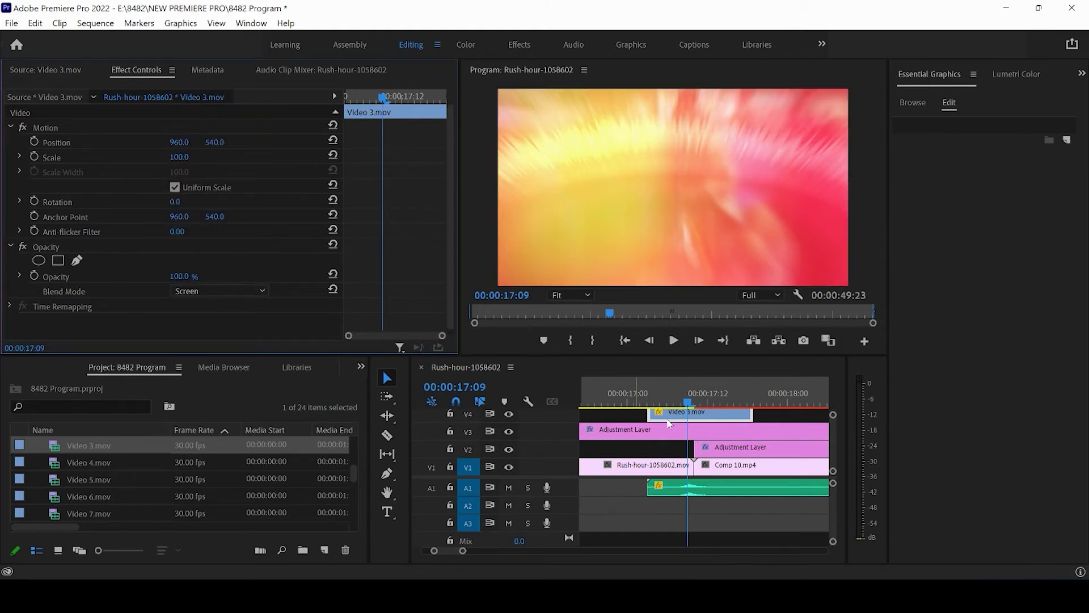
left_click(693, 401)
left_click_drag(693, 401, 677, 418)
- Nudge the flare on V4 to start around 00:00:17:05 and scrub across the cut
left_click(657, 401)
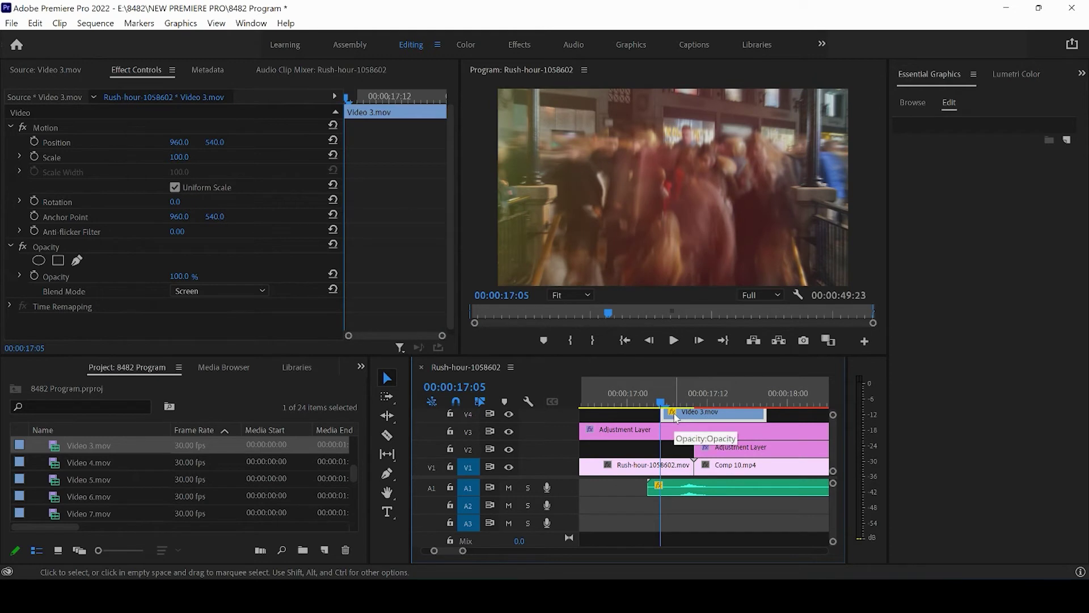
left_click_drag(662, 403, 641, 410)
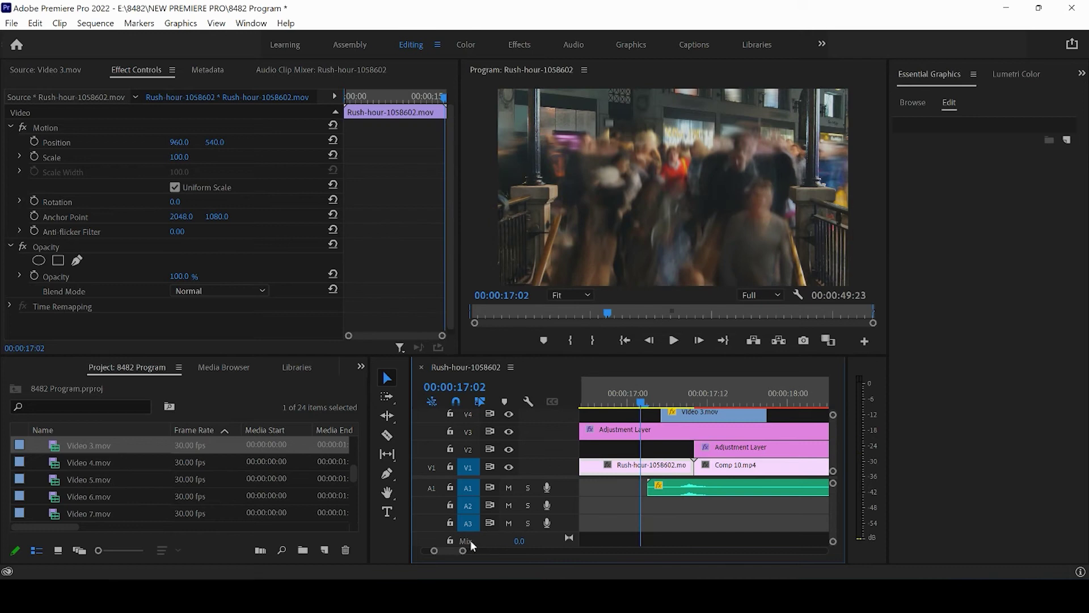
mouse_move(463, 553)
left_mouse_down()
mouse_move(531, 553)
mouse_move(466, 553)
left_mouse_up()
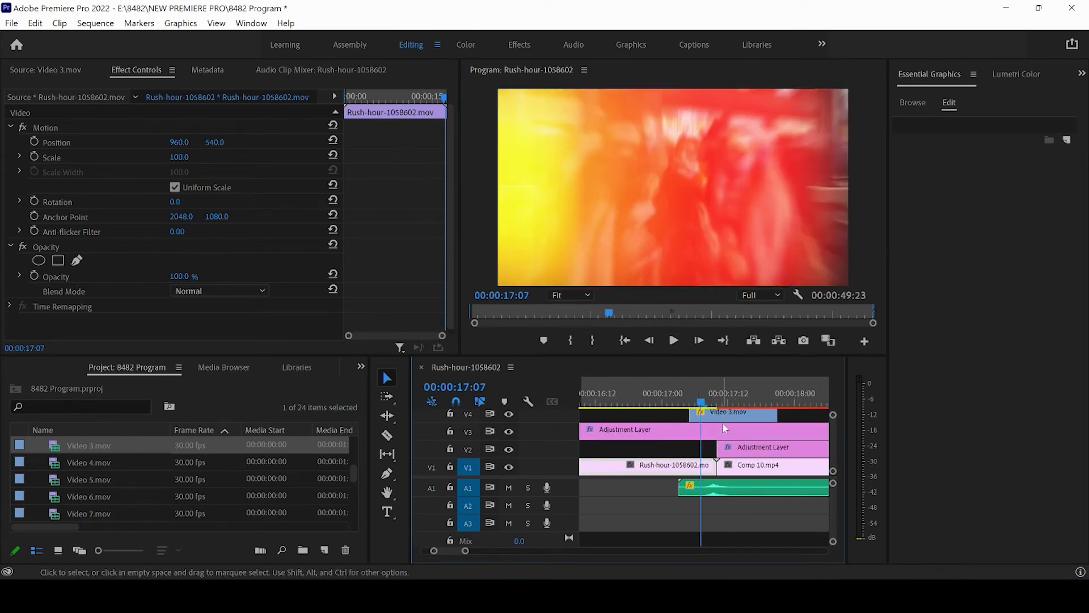
left_click(726, 417)
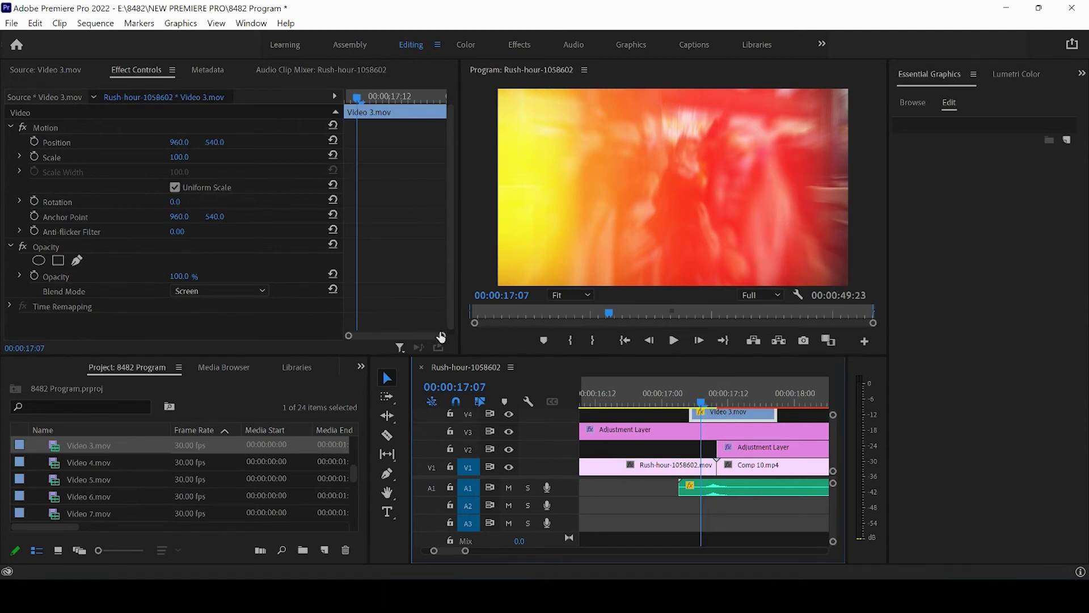
left_click(718, 395)
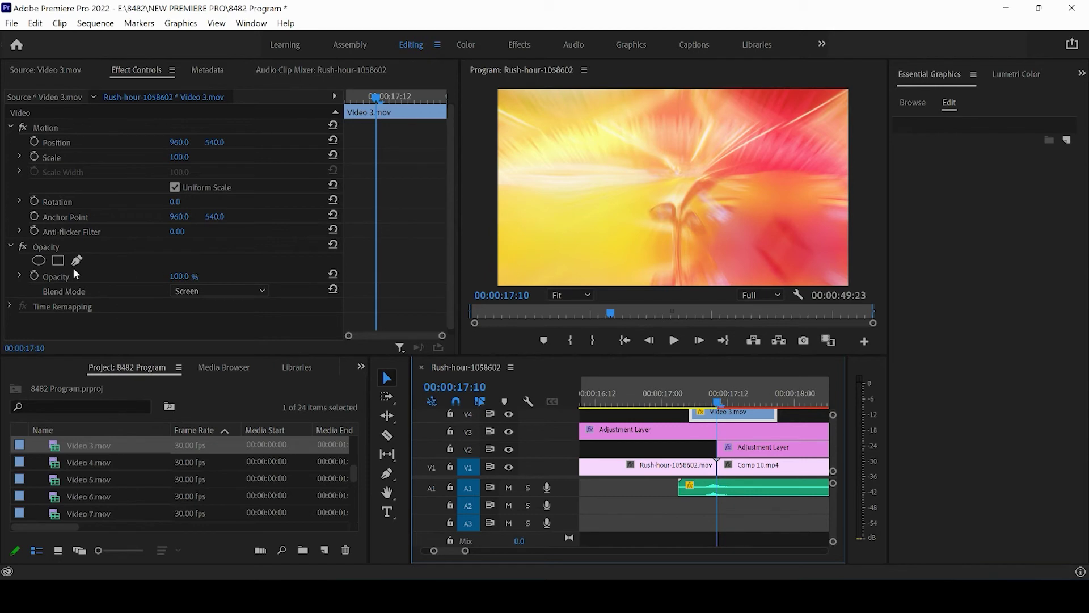
- Enable Opacity keyframing at 00:00:17:10 and set the flare's opacity to 85%
left_click(33, 276)
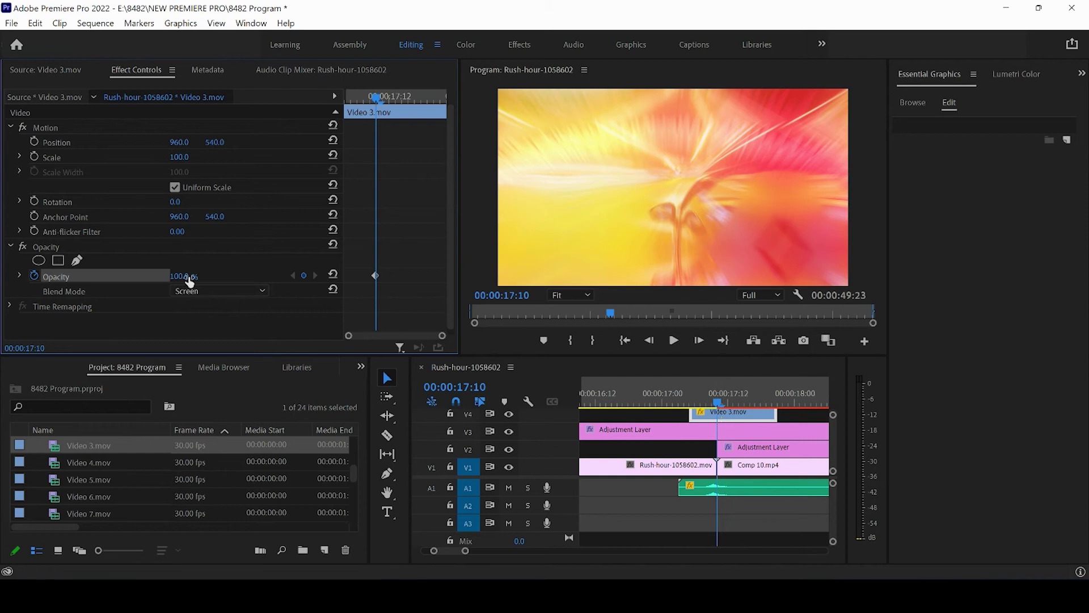
left_click_drag(183, 276, 146, 282)
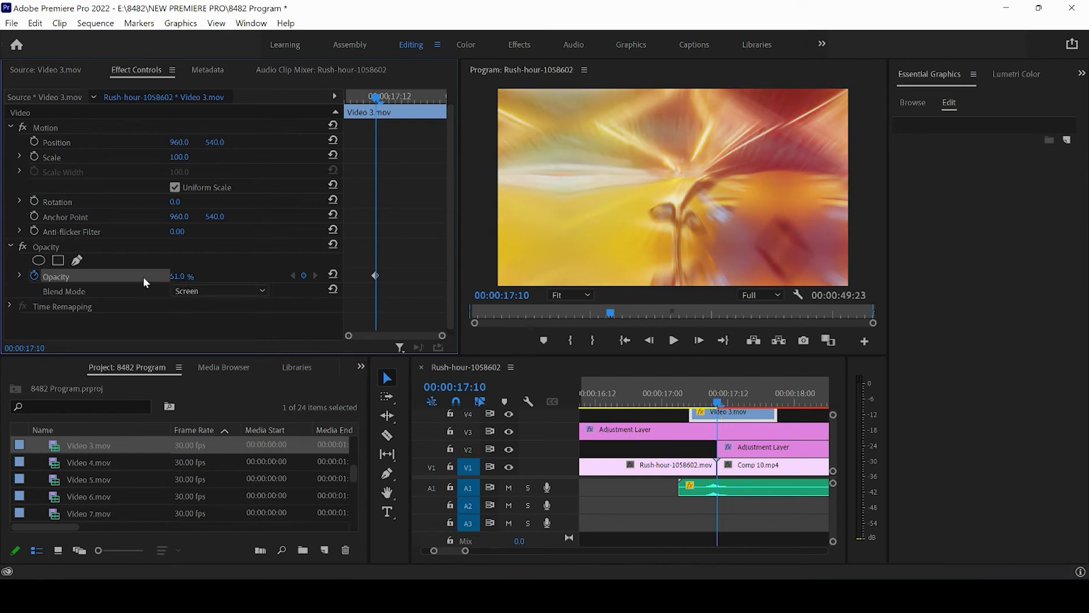
left_click(189, 277)
type("85")
key("Return")
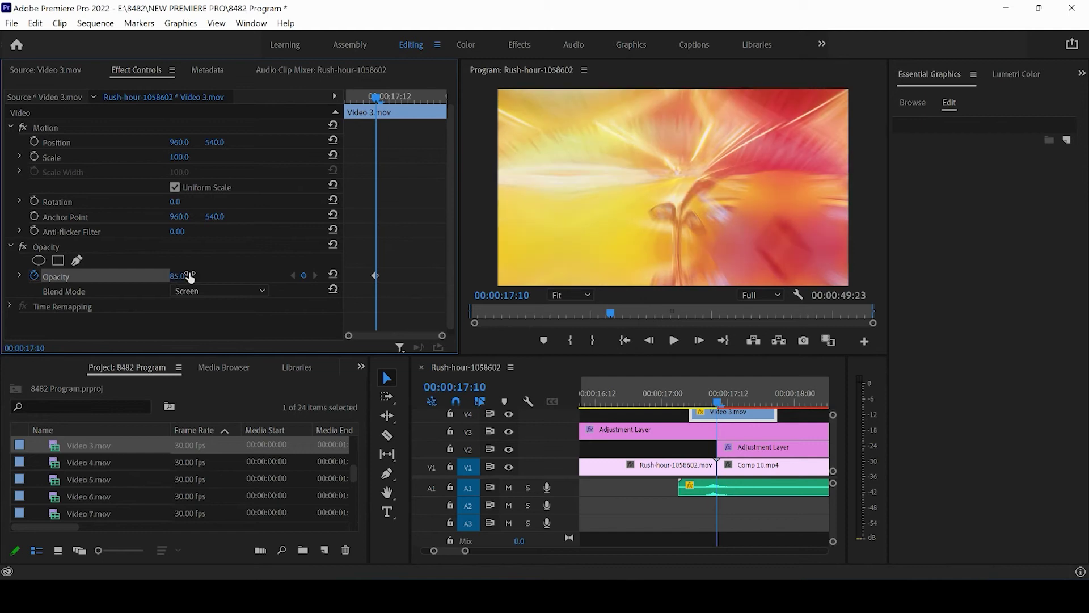
- Add a 0% opacity keyframe at 00:00:17:05 to start the fade-in
left_click(650, 340)
left_click(650, 340)
left_click(650, 340)
left_click(650, 340)
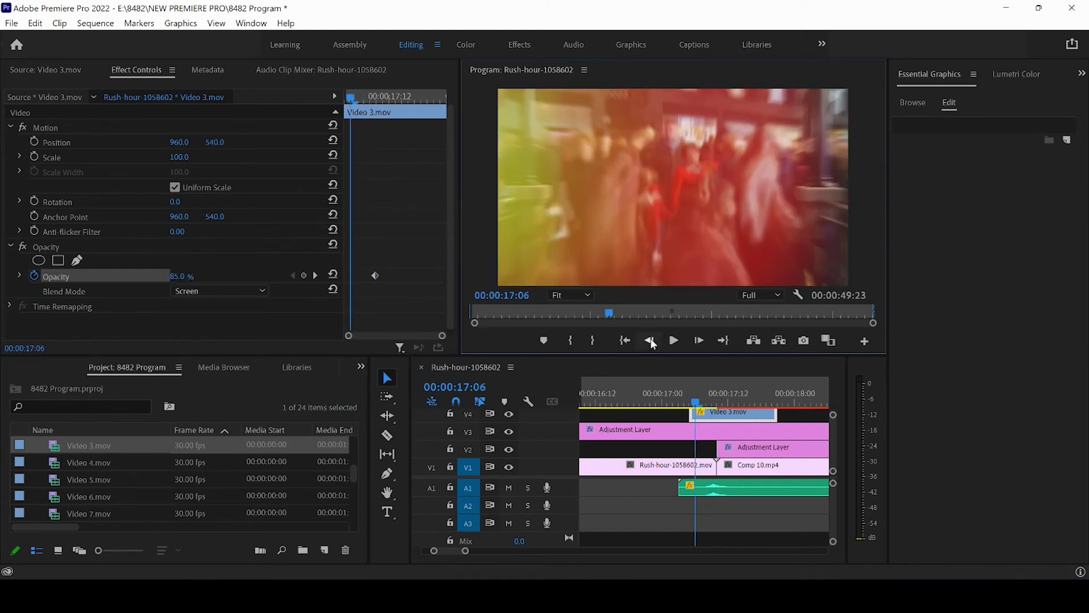
left_click(651, 339)
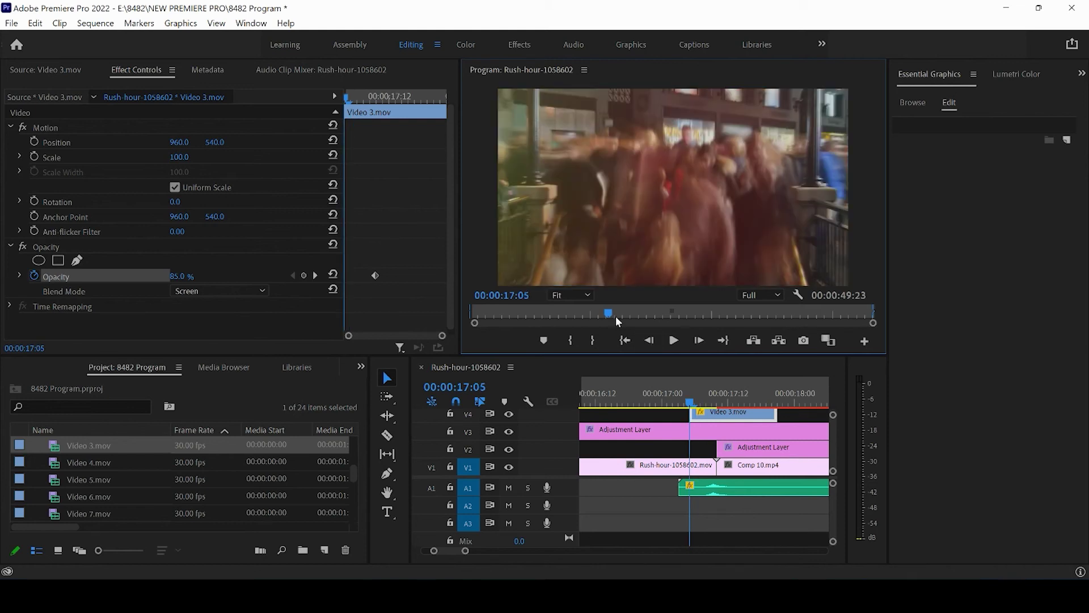
left_click(182, 276)
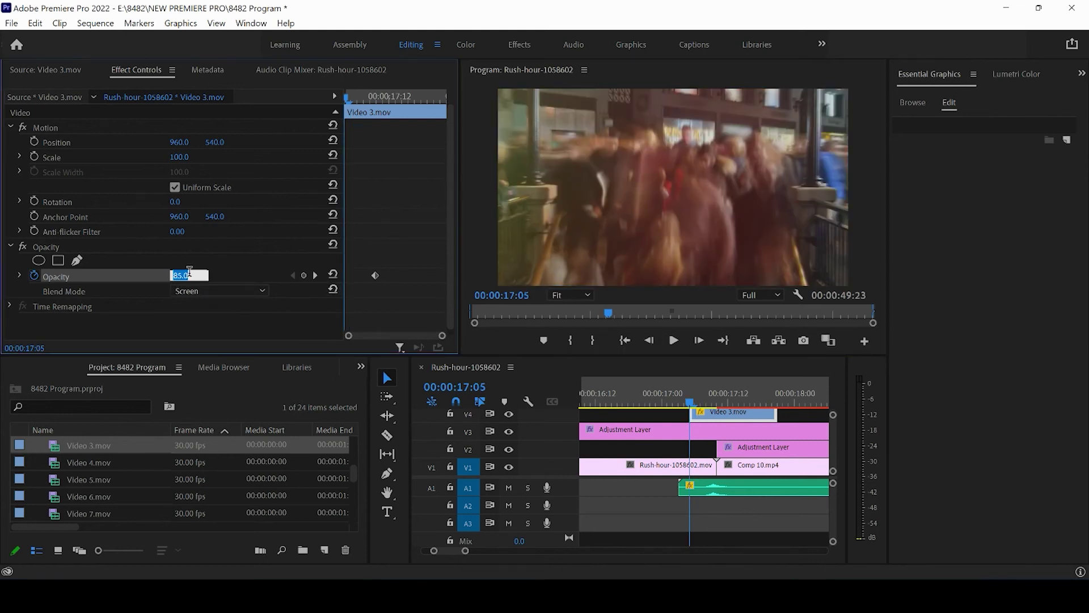
type("0")
key("Return")
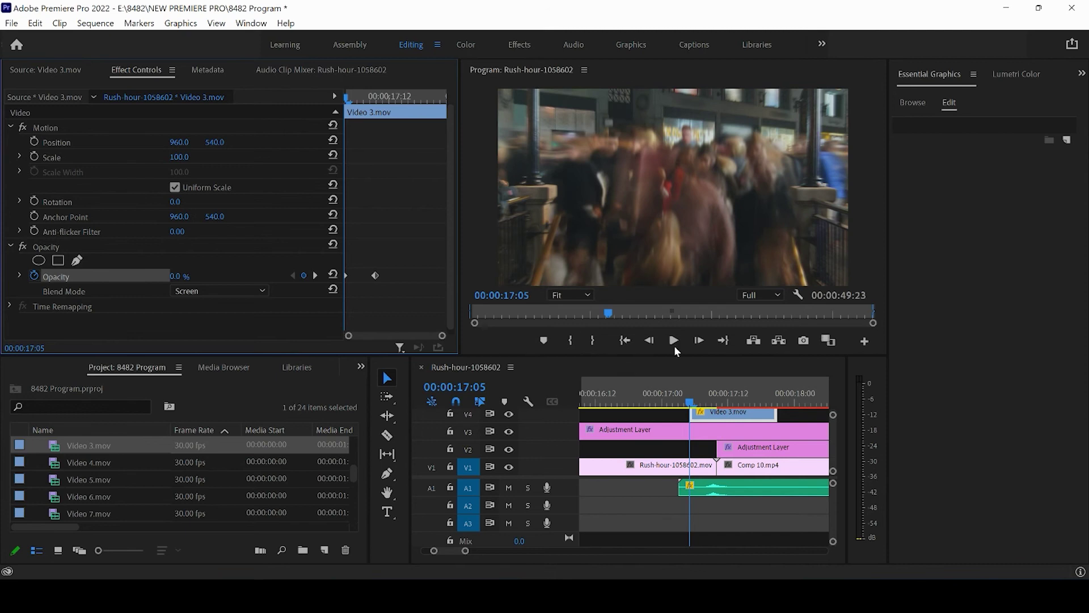
- Add a 0% opacity keyframe at 00:00:17:18, then drag it slightly later
left_click(699, 340)
left_click(699, 340)
left_click(699, 340)
left_click(701, 343)
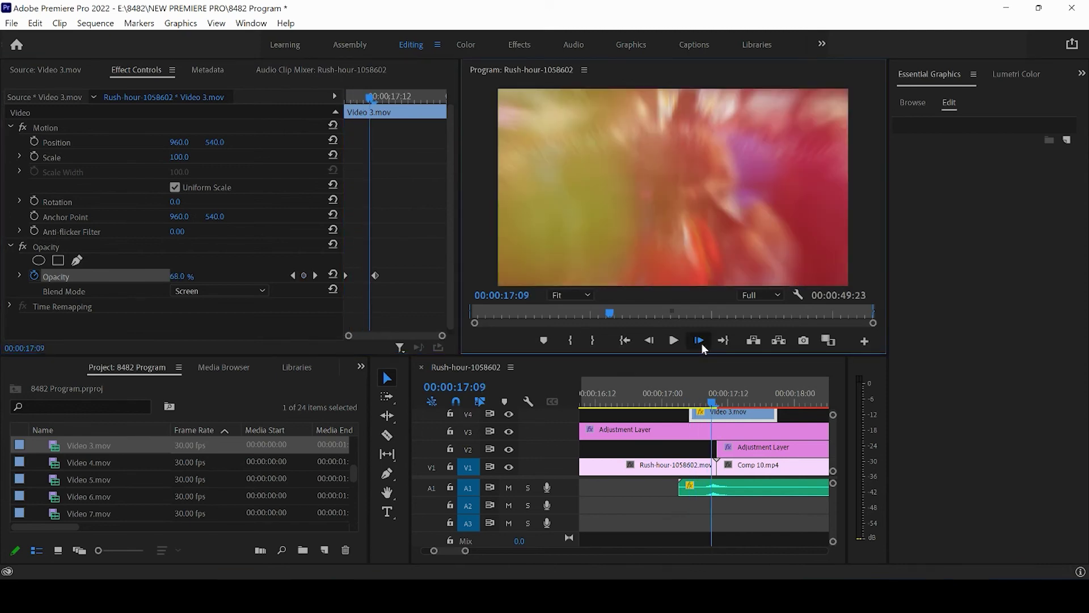
left_click(701, 343)
left_click(701, 343)
left_click(701, 343)
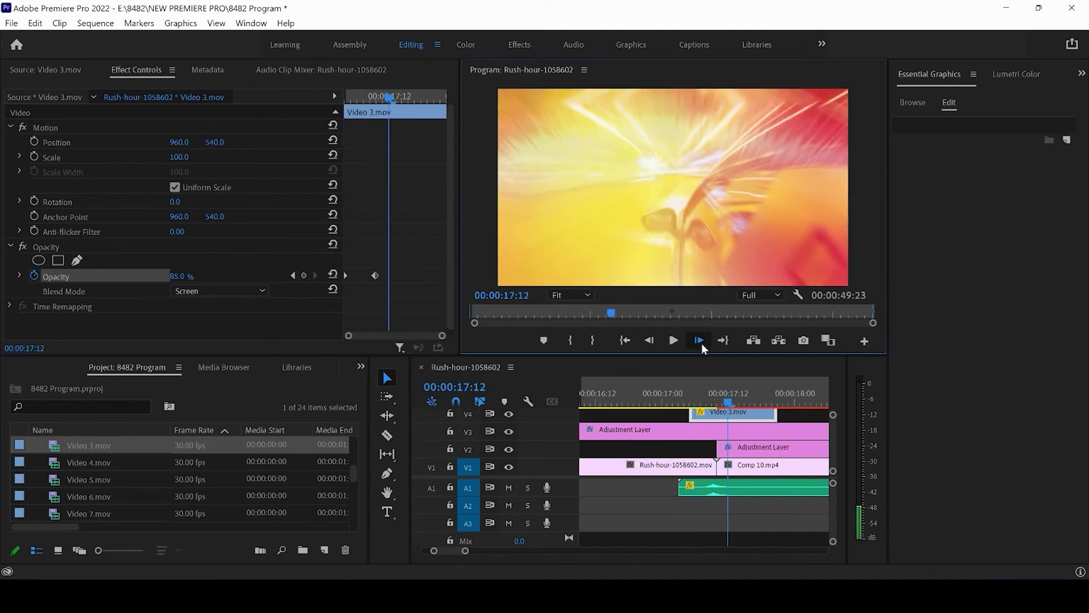
left_click(701, 342)
left_click(701, 343)
left_click(701, 343)
left_click(701, 342)
left_click(701, 343)
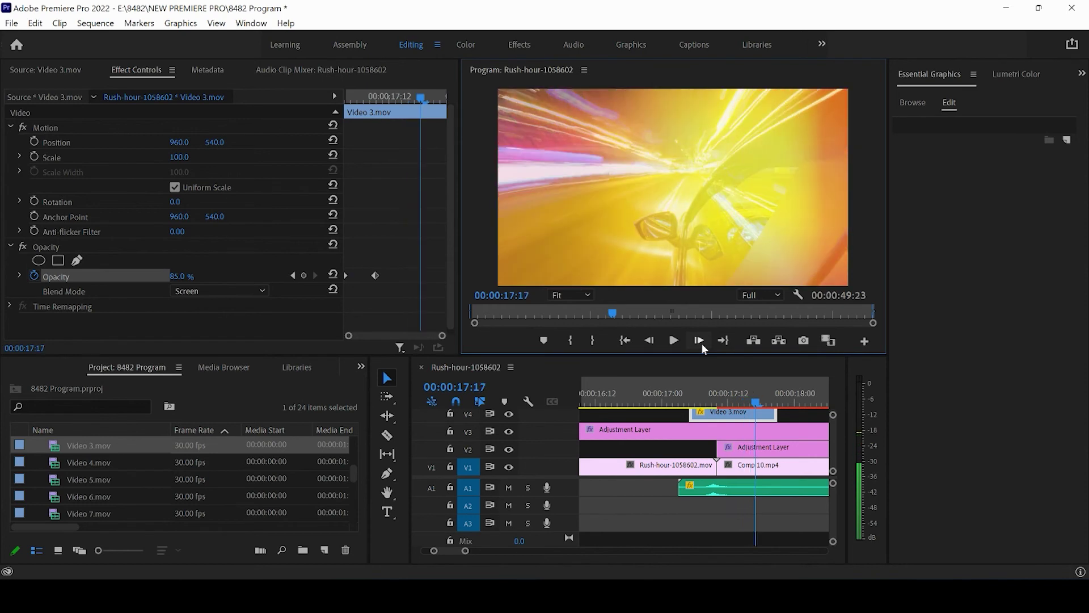
left_click(701, 343)
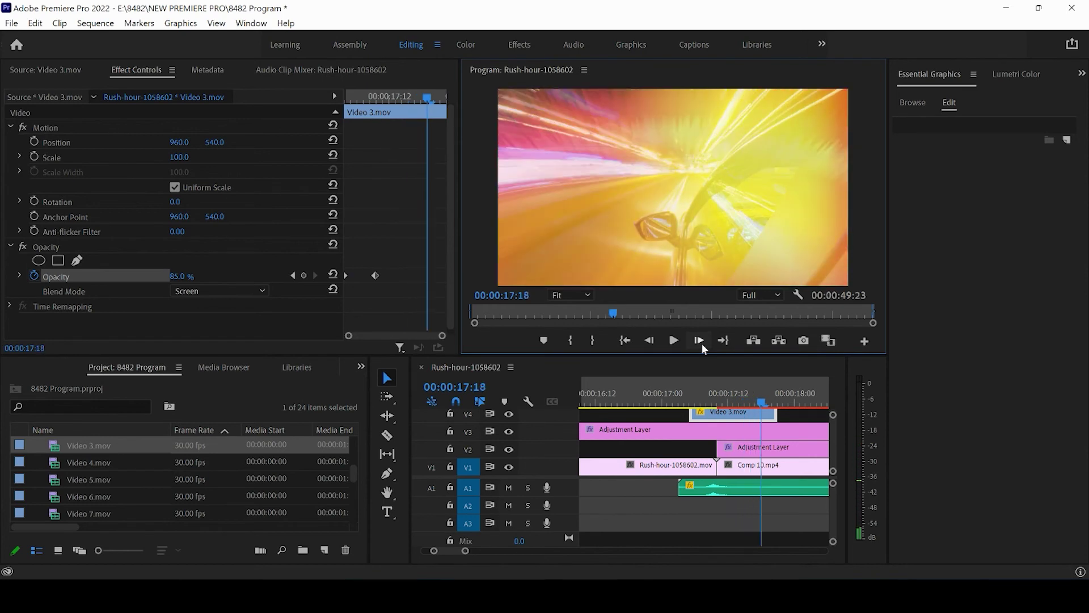
left_click(175, 277)
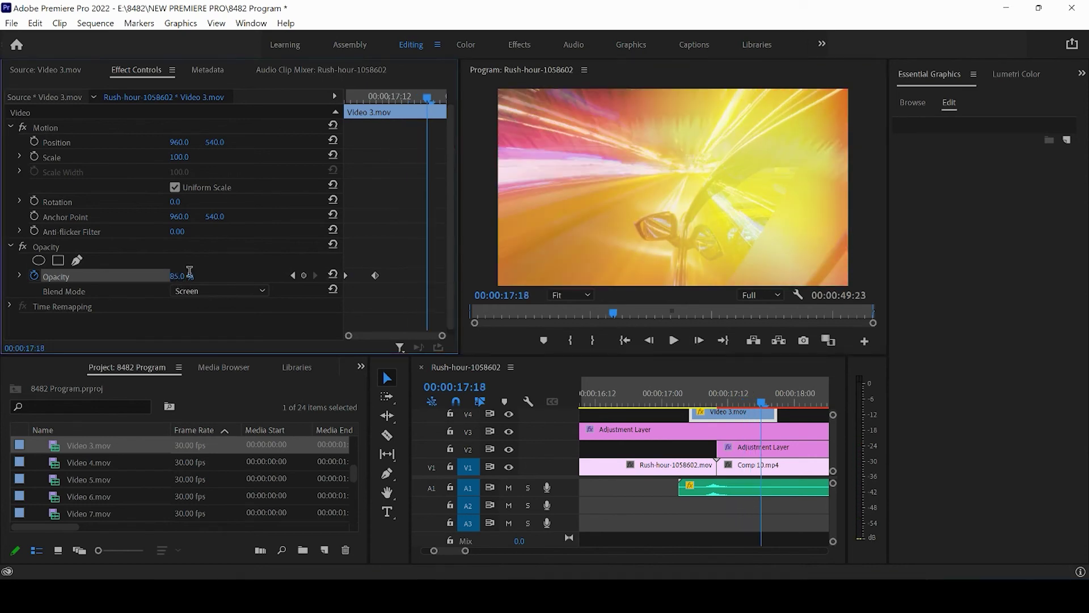
type("0")
key("Return")
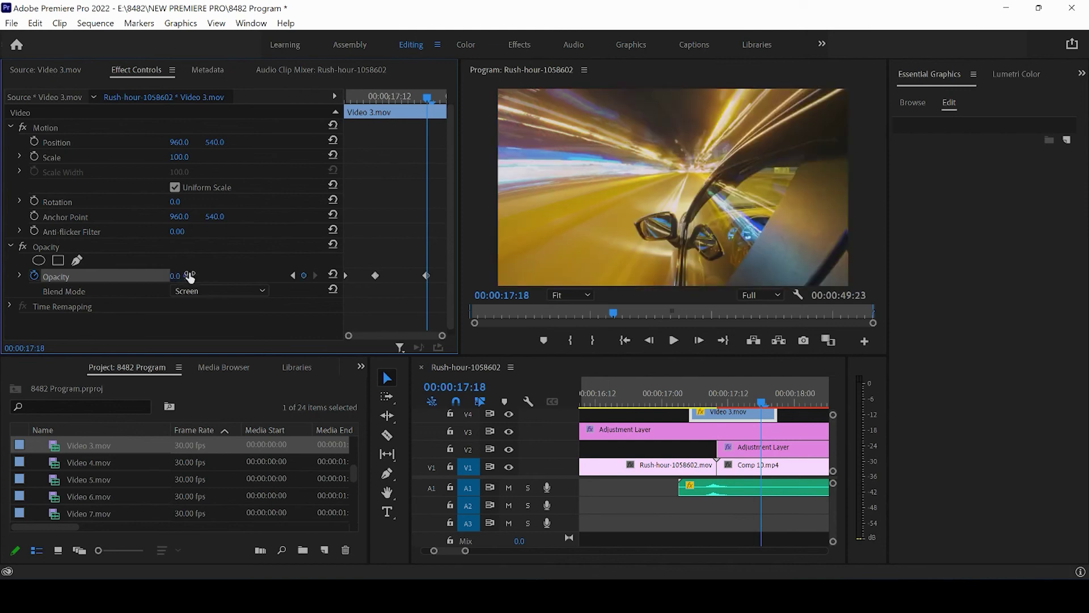
left_click_drag(427, 277, 560, 280)
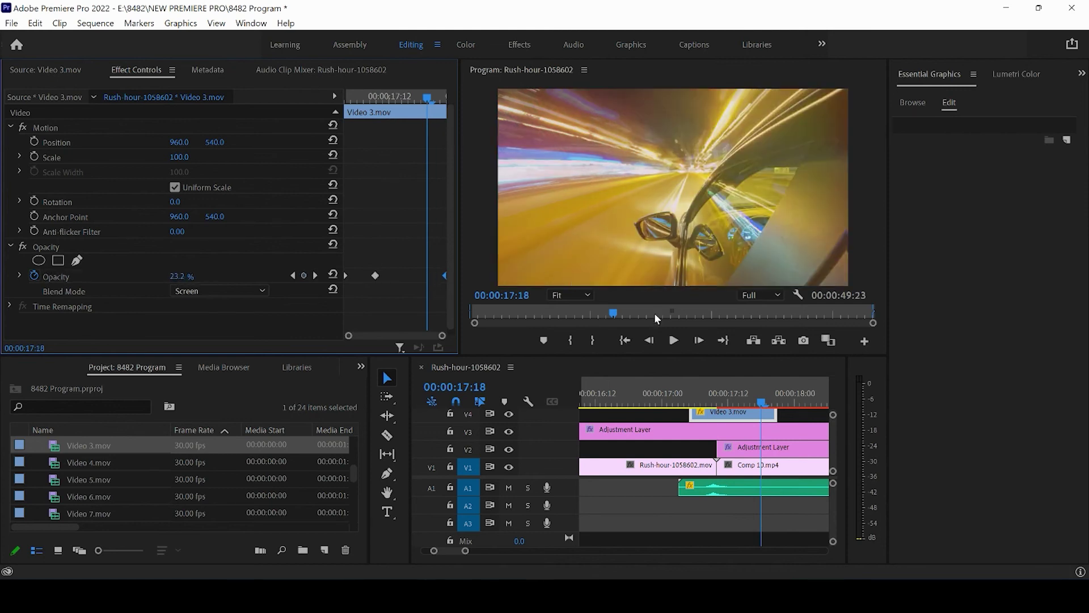
left_click_drag(748, 396, 655, 399)
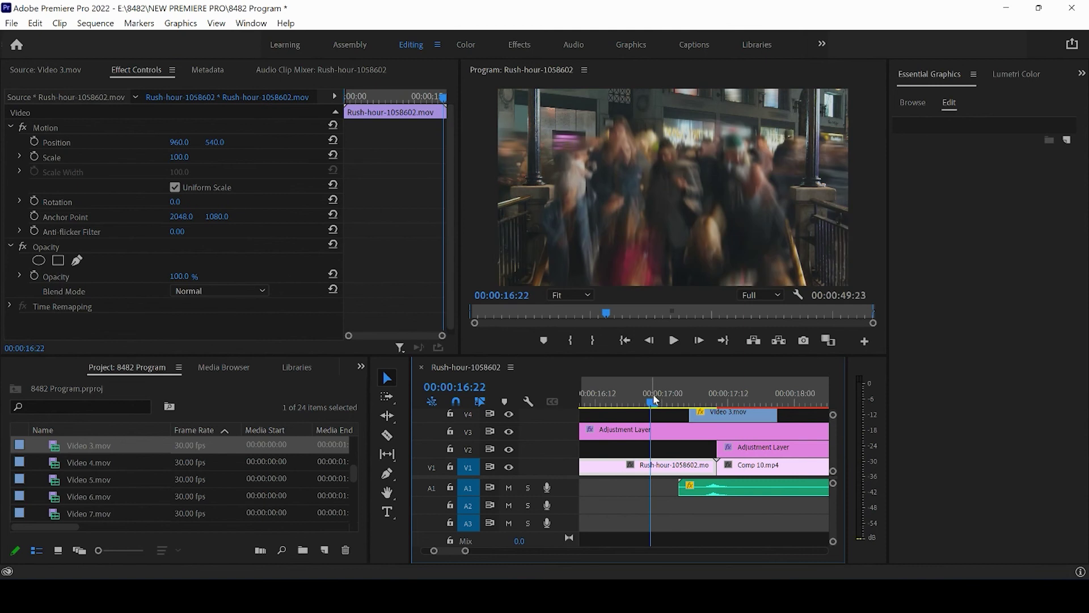
left_click_drag(465, 550, 482, 551)
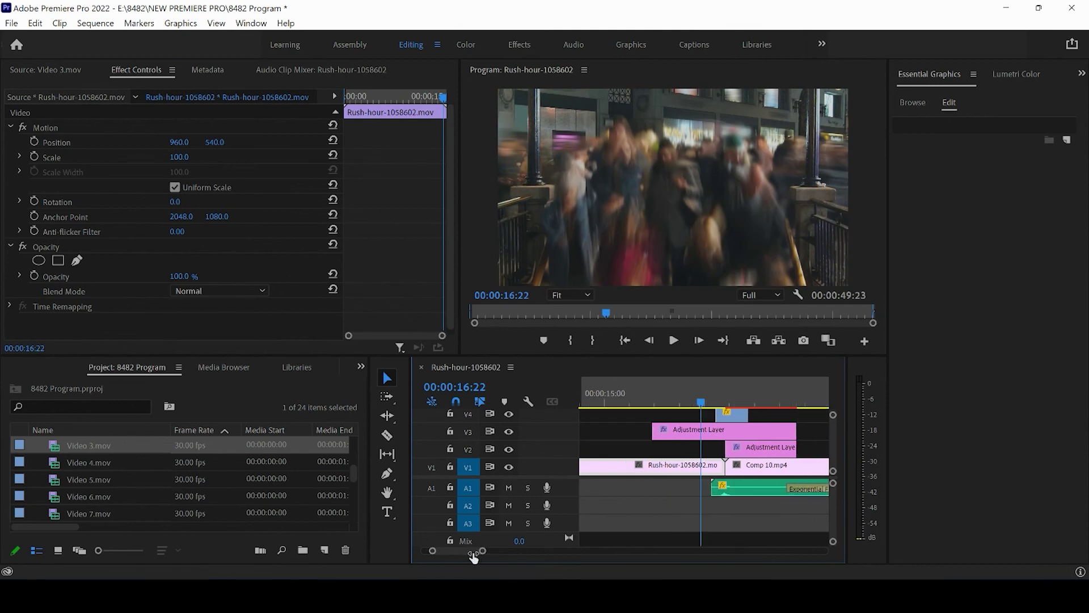
left_click(673, 341)
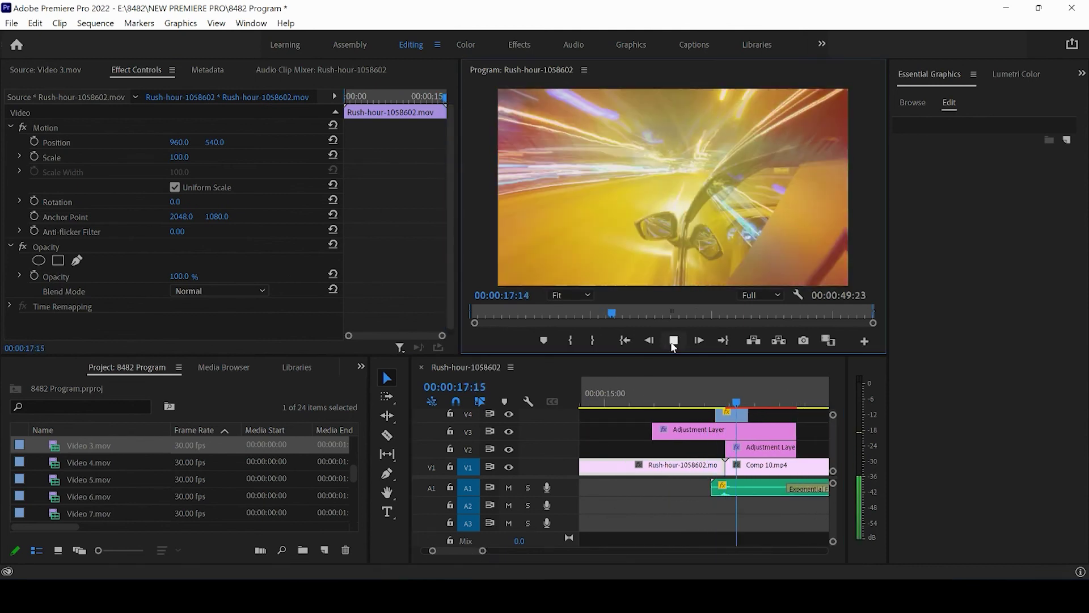
left_click(709, 393)
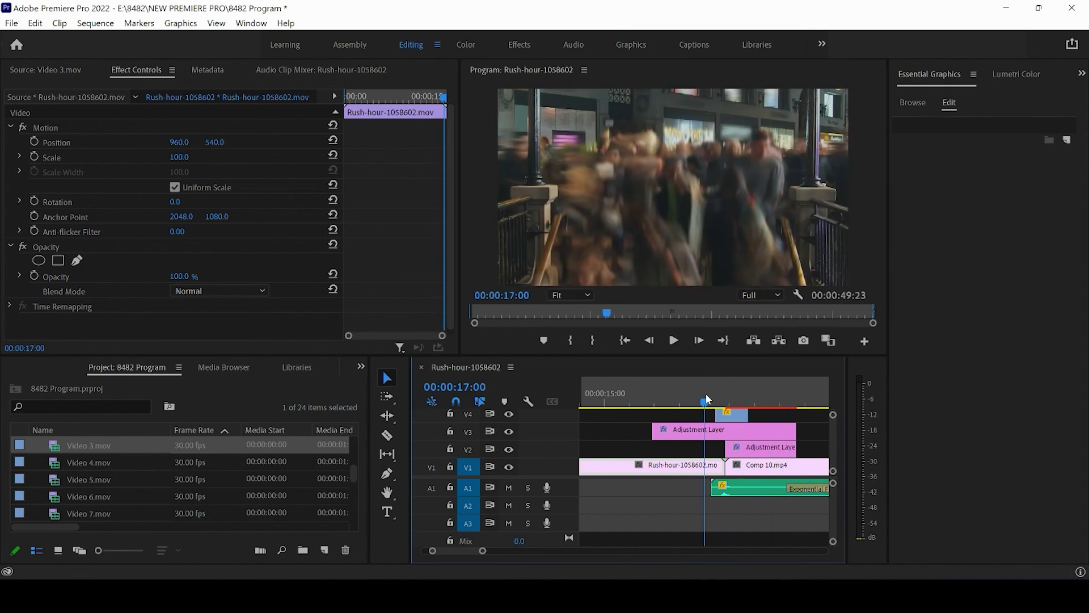
left_click(674, 340)
mouse_move(716, 382)
left_mouse_down()
mouse_move(754, 389)
mouse_move(709, 387)
left_mouse_up()
left_click(675, 341)
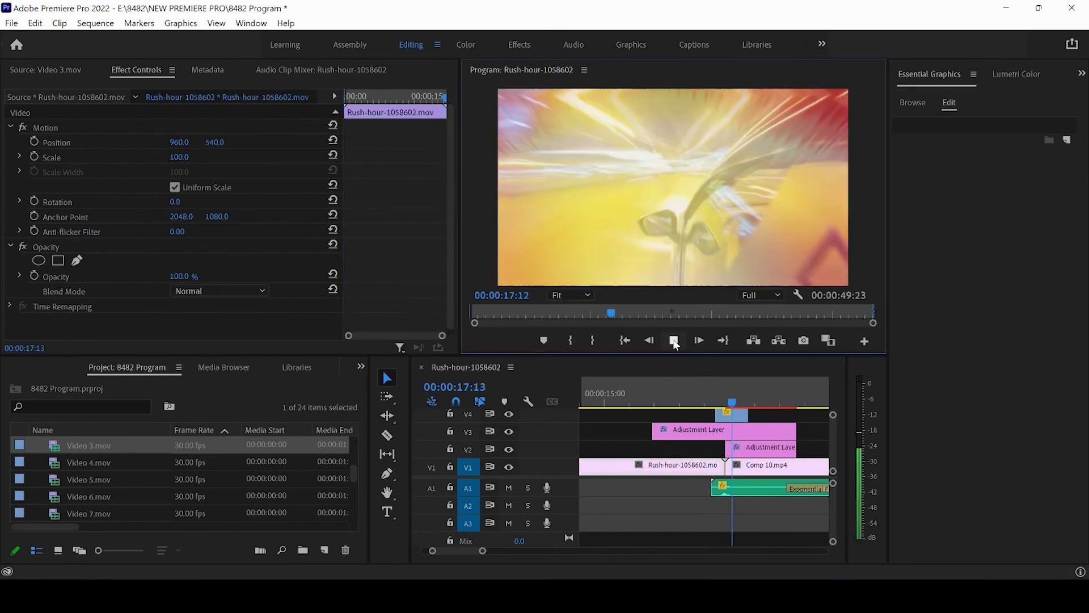
left_click(675, 342)
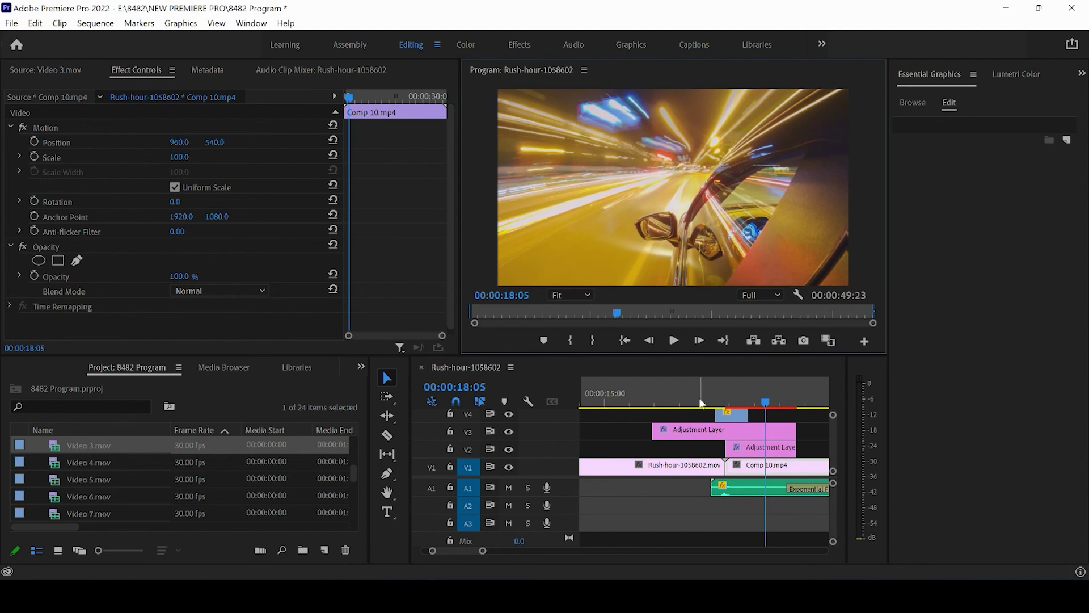
left_click(697, 394)
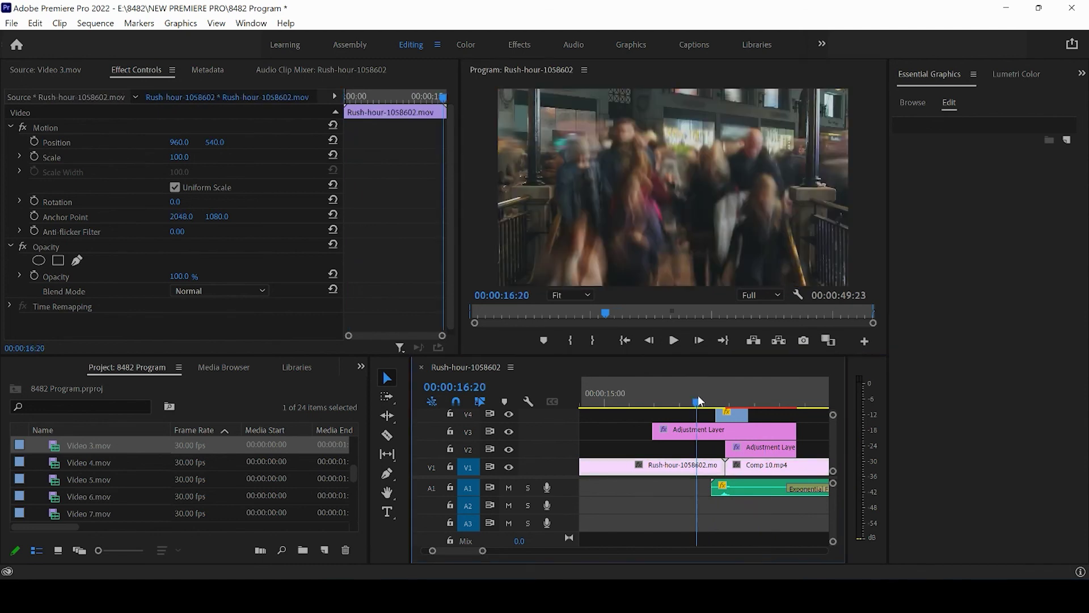
left_click(675, 342)
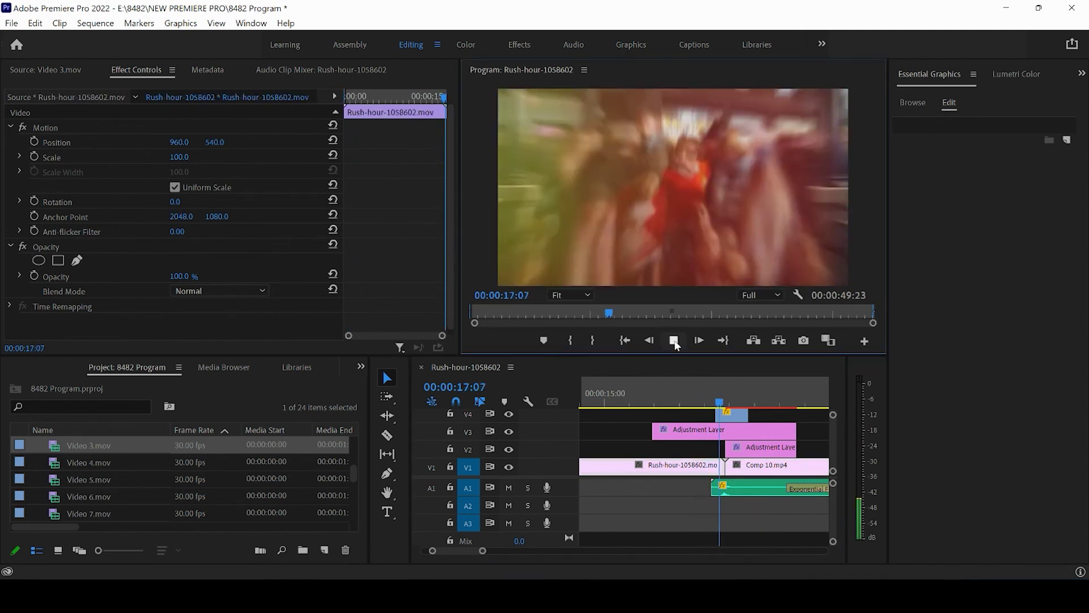
left_click(675, 342)
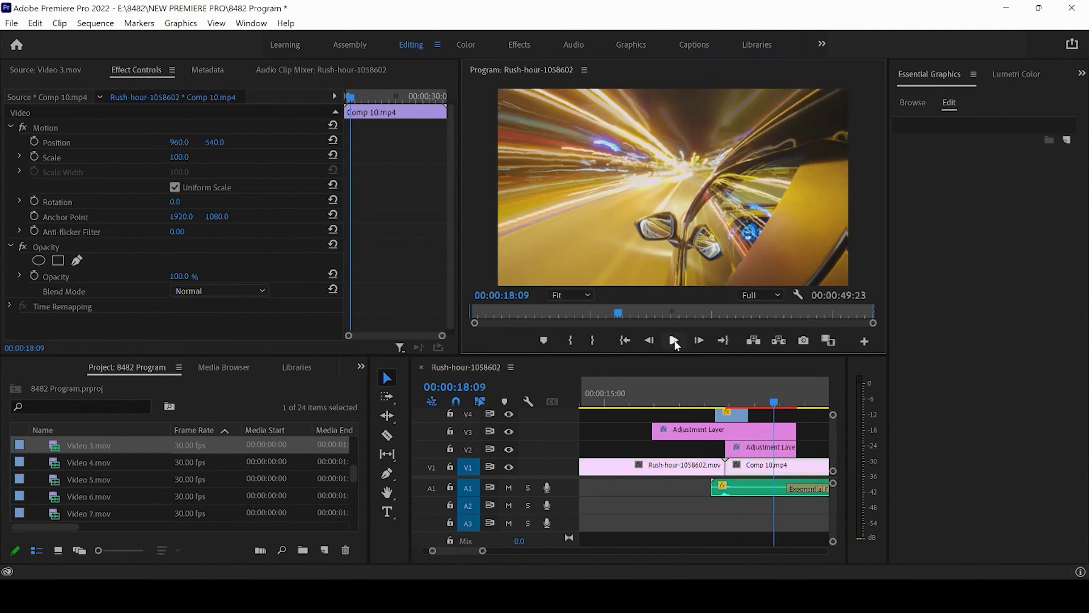